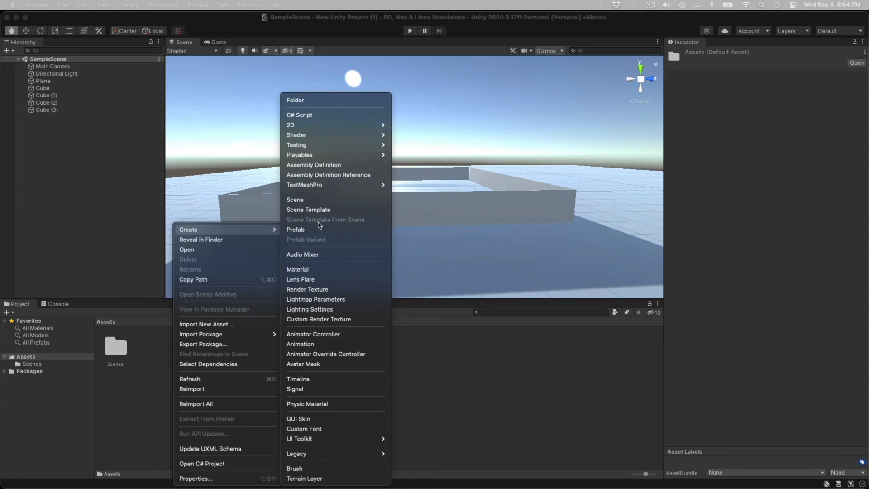
Create a new material in the Assets folder and set its albedo color to red, hex E31D32.
left_click(319, 270)
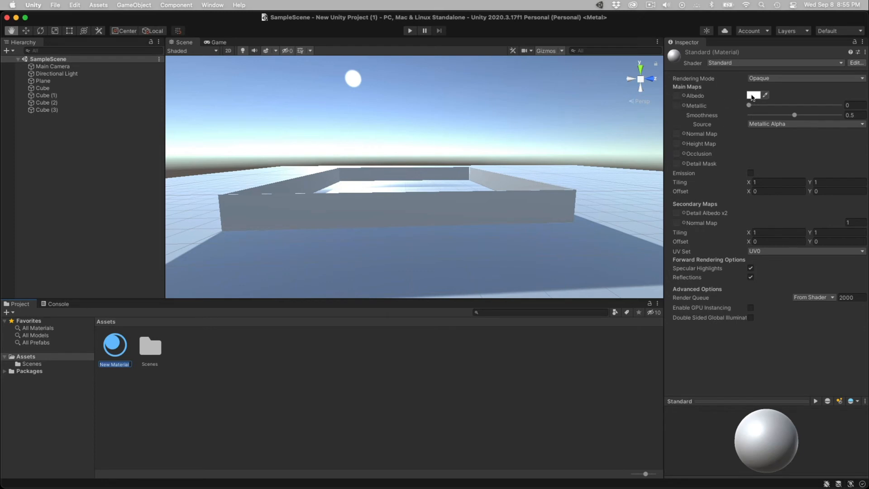
left_click(752, 96)
left_click(825, 204)
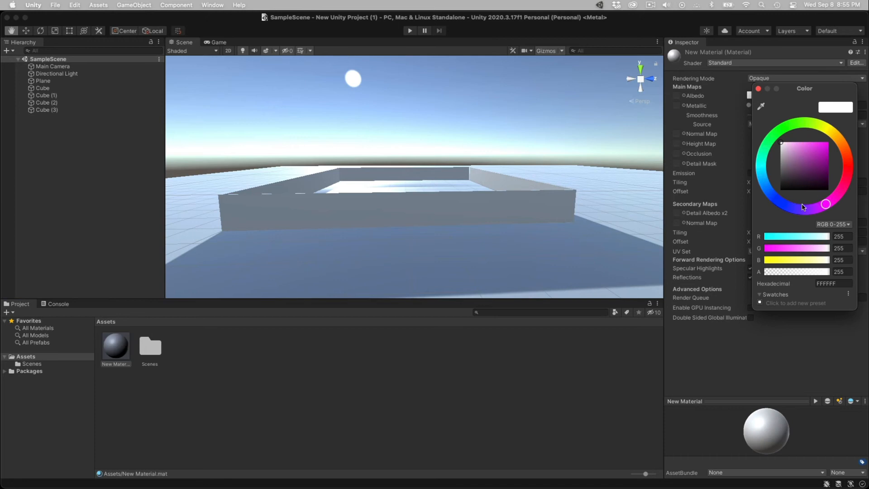
left_click(810, 210)
left_click(828, 203)
left_click_drag(831, 203, 846, 173)
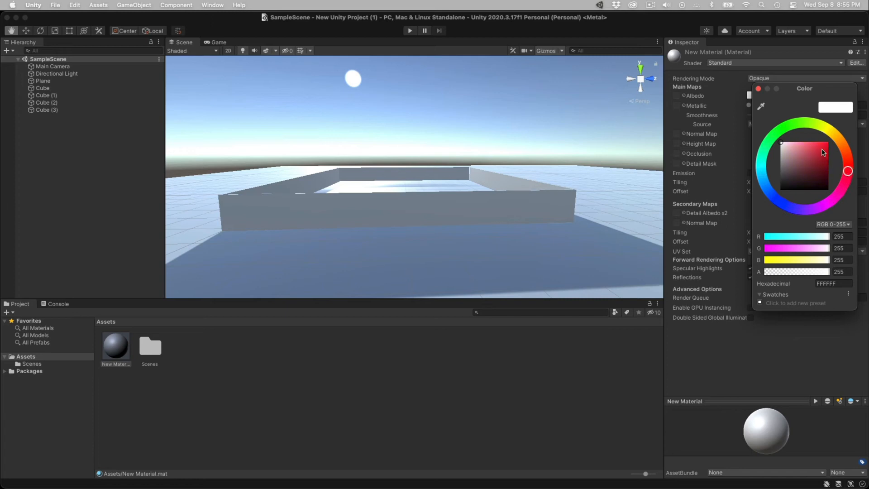
left_click(822, 148)
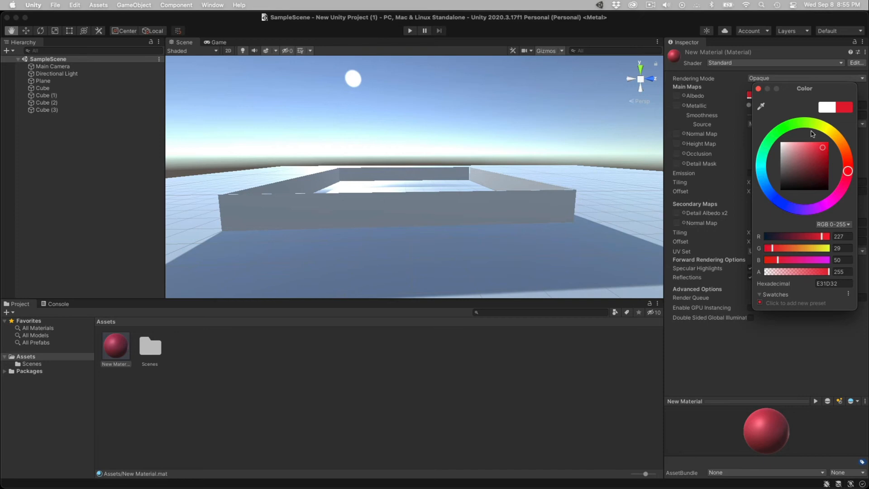
left_click(758, 89)
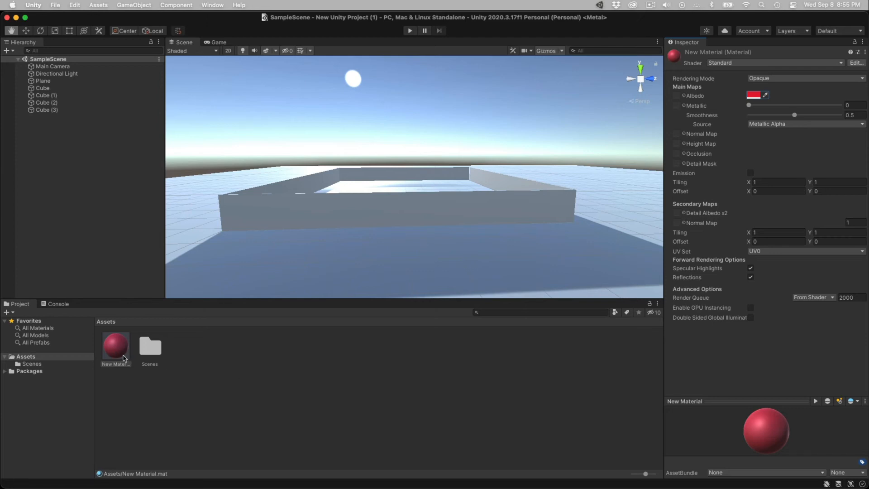
Apply the red material to all four walls, and set its metallic value to 0.066 and smoothness to 0.796.
left_click_drag(119, 351, 352, 208)
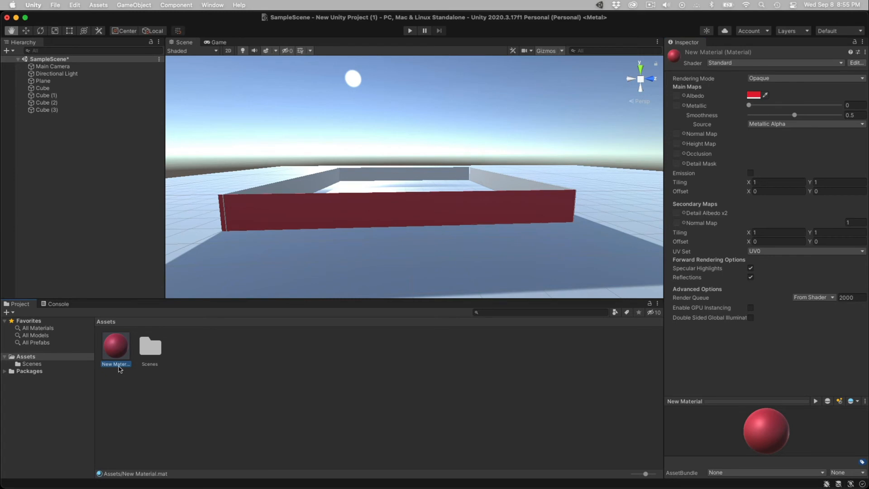
left_click_drag(126, 340, 509, 183)
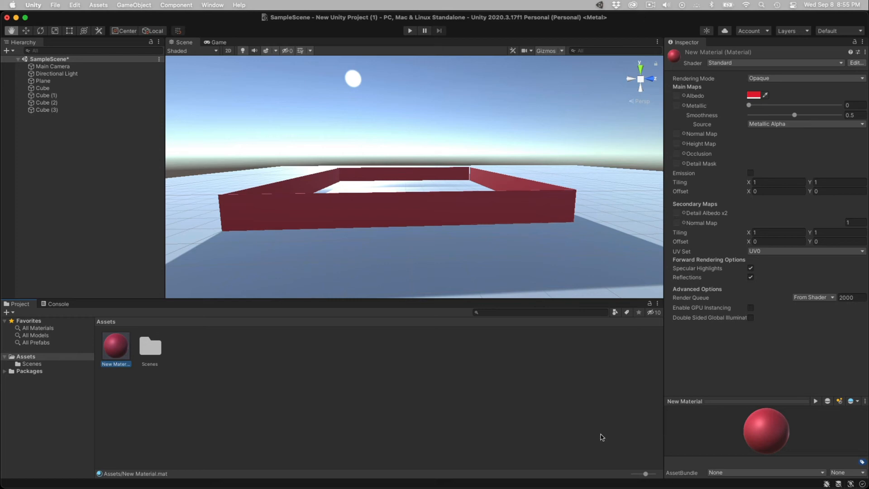
left_click_drag(749, 106, 815, 116)
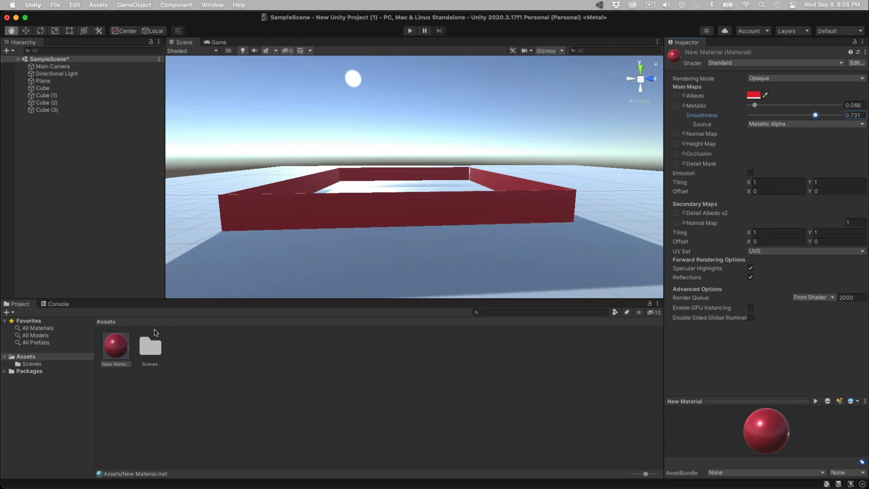
left_click_drag(815, 116, 821, 115)
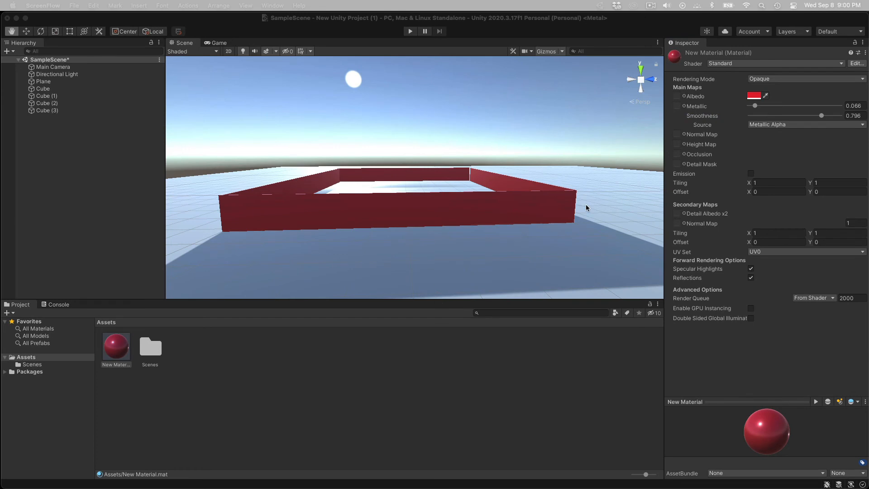
Create a second material with a green albedo color and apply it to the ground plane.
right_click(229, 365)
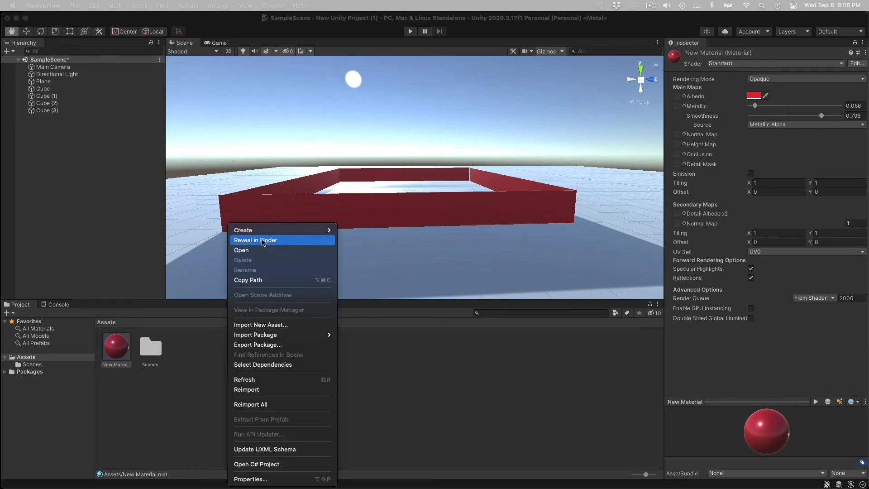
mouse_move(267, 234)
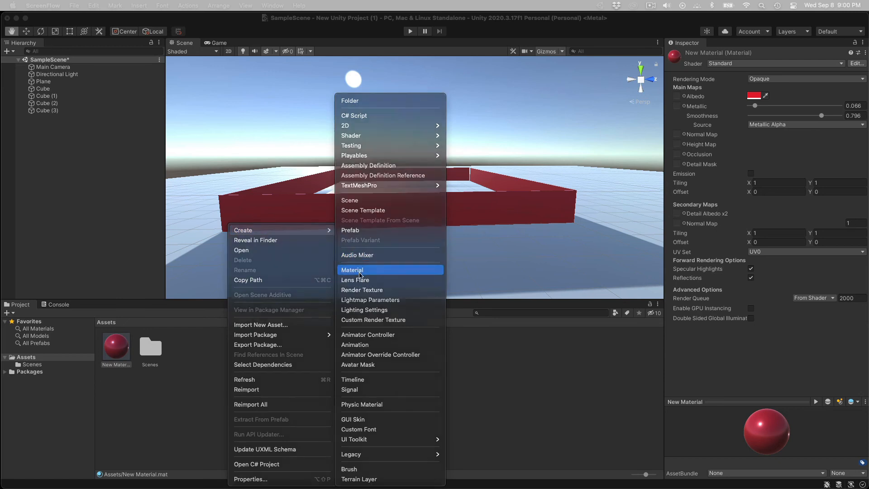
left_click(355, 269)
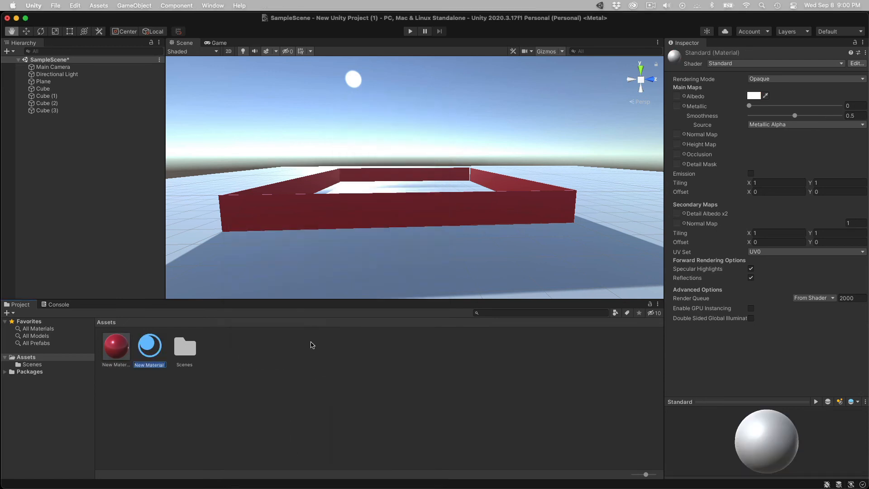
left_click(754, 95)
left_click(782, 130)
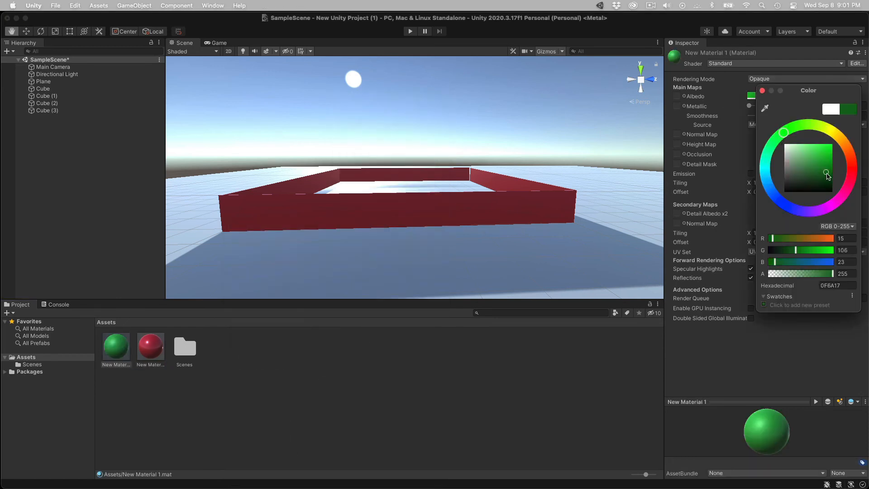
left_click(827, 177)
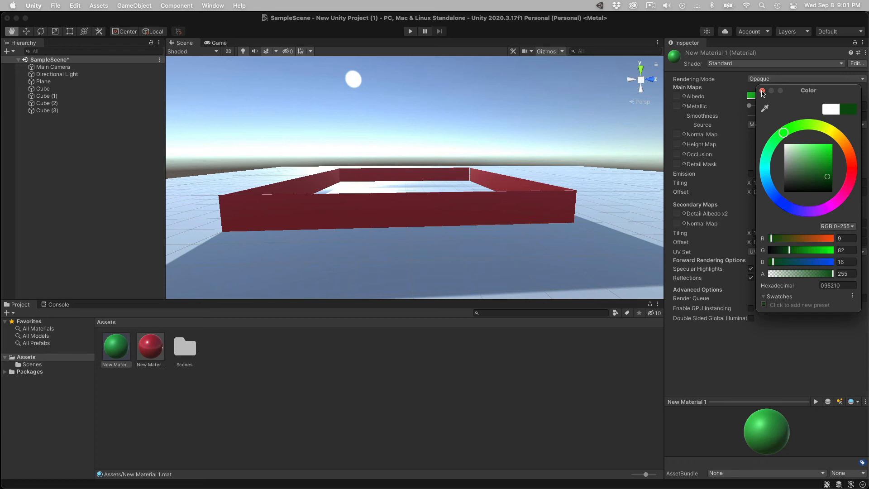
left_click(762, 91)
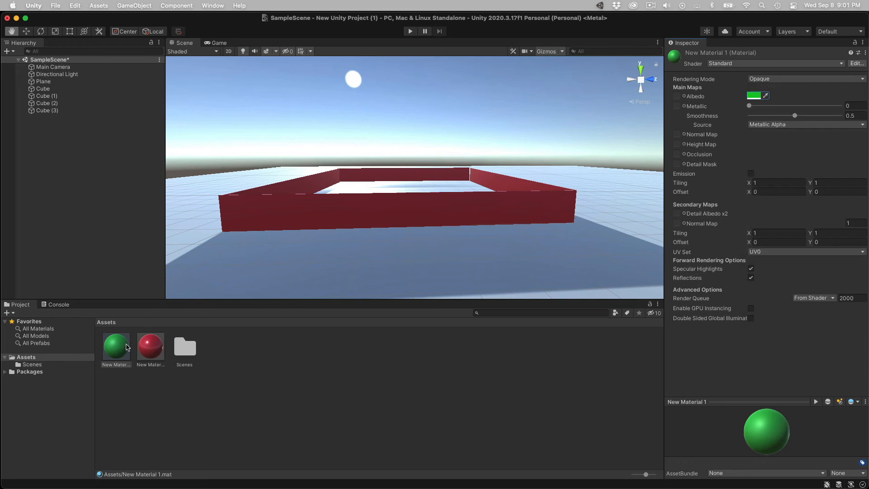
left_click_drag(127, 347, 308, 257)
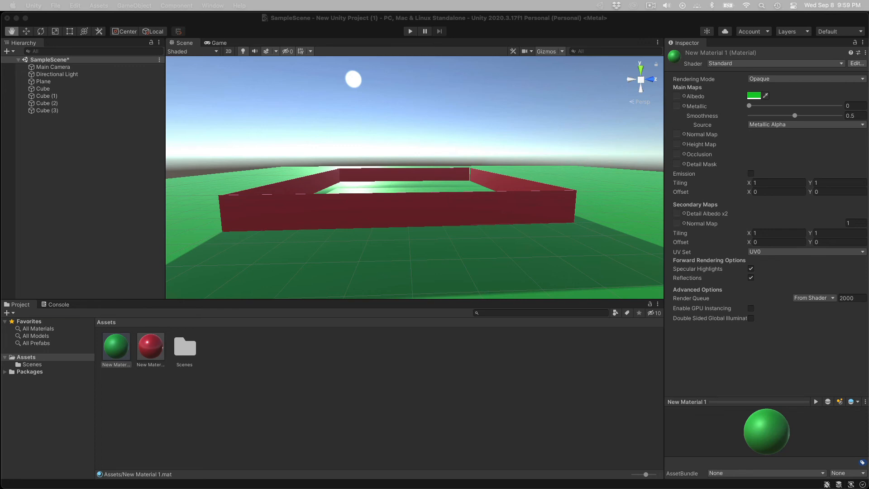
Switch to the Chrome browser and open Google Images.
left_click_drag(619, 488, 748, 37)
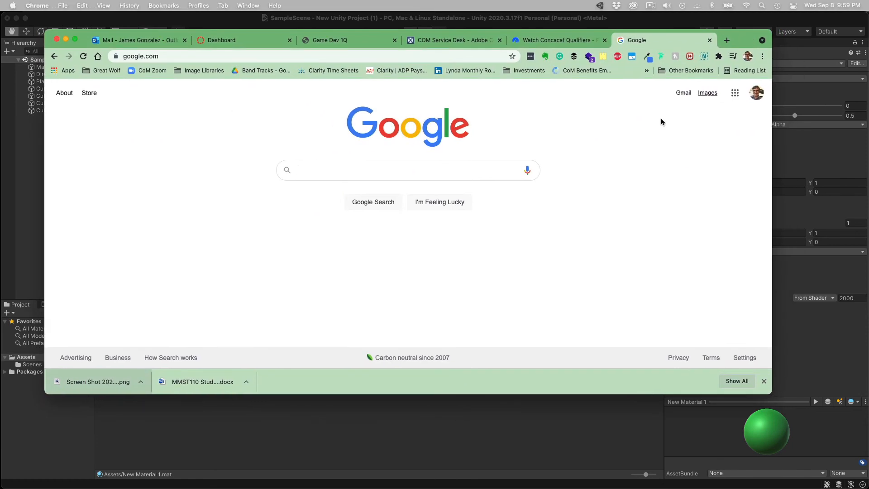
left_click(707, 92)
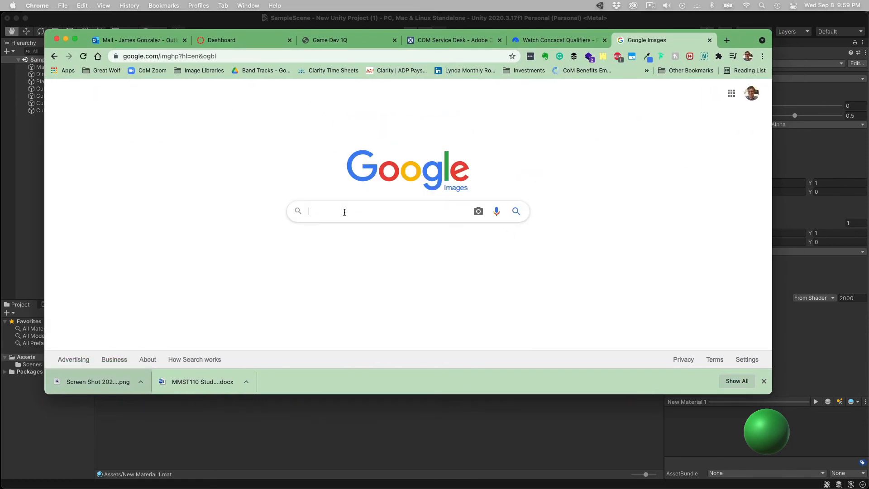
left_click(349, 209)
Search for images of "bricks seamless".
type("b")
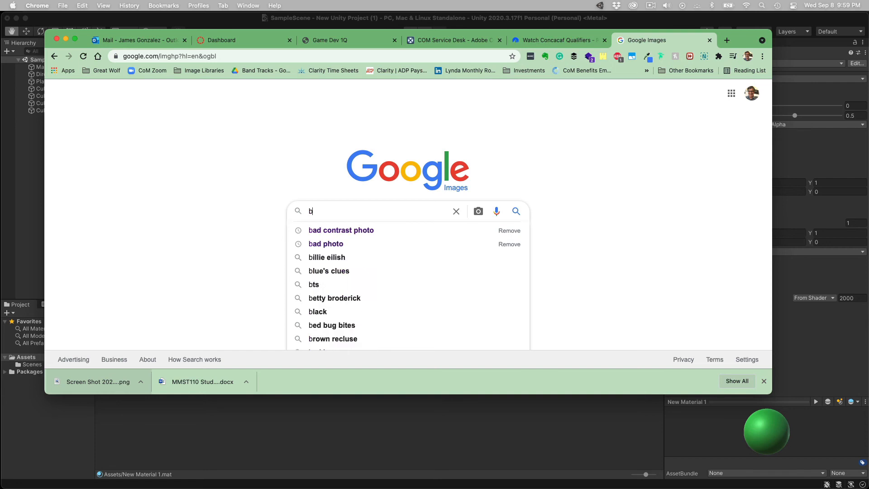
type("ricks tileabl")
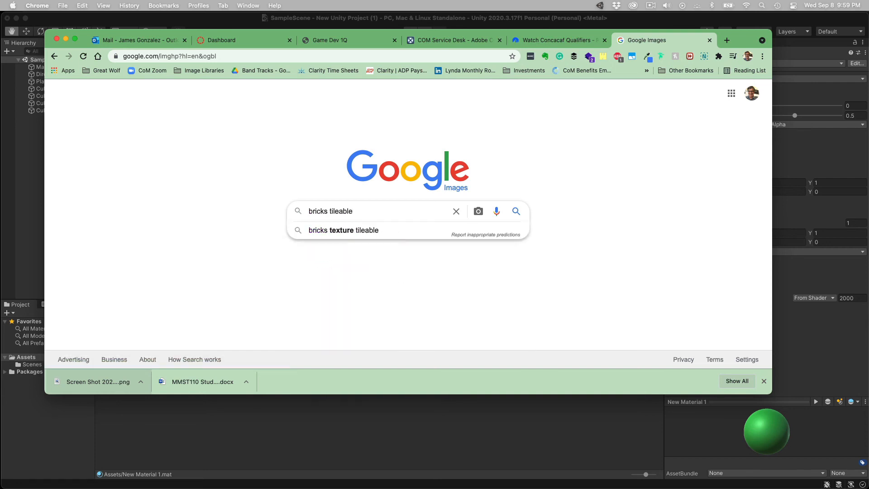
type("e")
key("BackSpace")
key("BackSpace")
key("BackSpace")
key("BackSpace")
key("BackSpace")
key("BackSpace")
key("BackSpace")
key("BackSpace")
key("BackSpace")
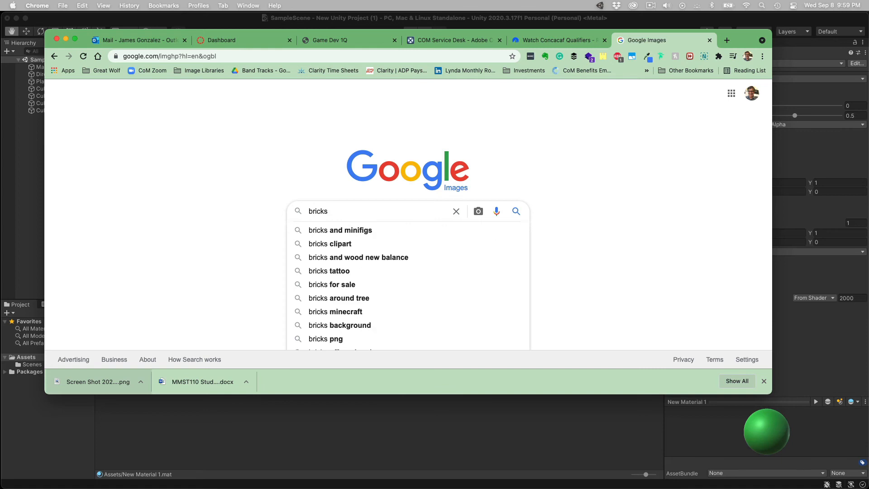
type("seamless")
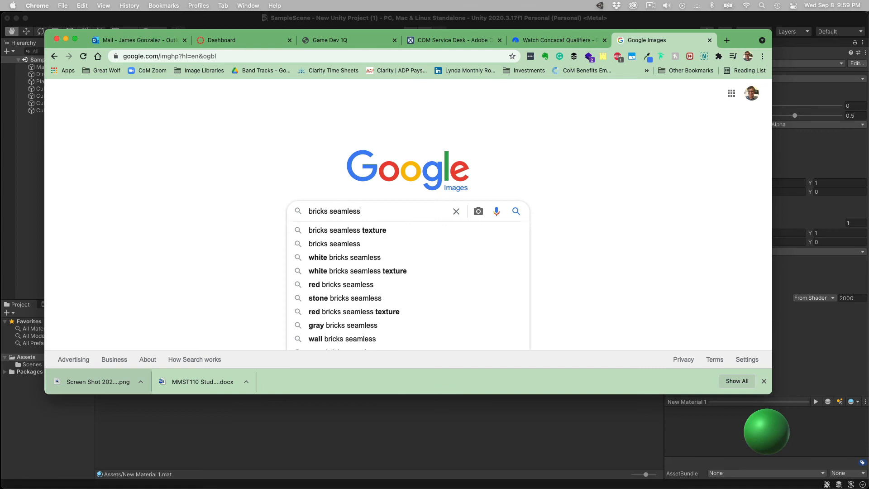
key("Return")
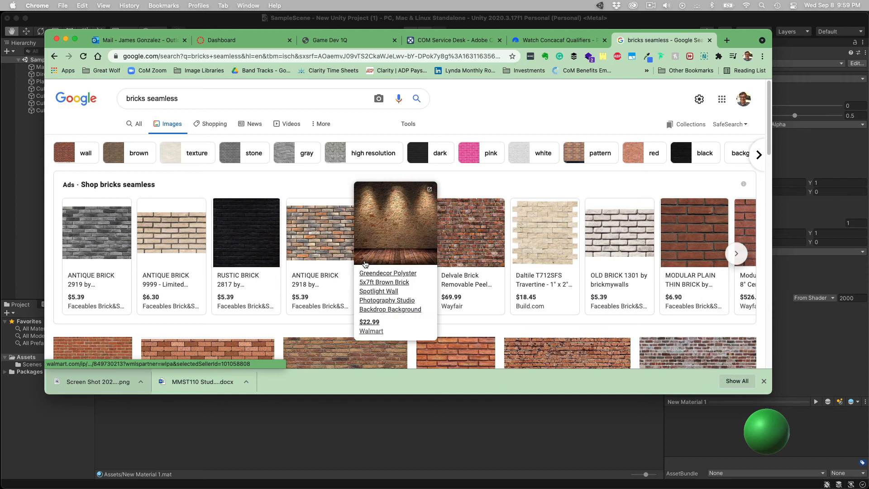
Open the "Old wall brick texture seamless 20528" image and save it to Downloads as the JPEG file seamlessBrick.
mouse_move(326, 253)
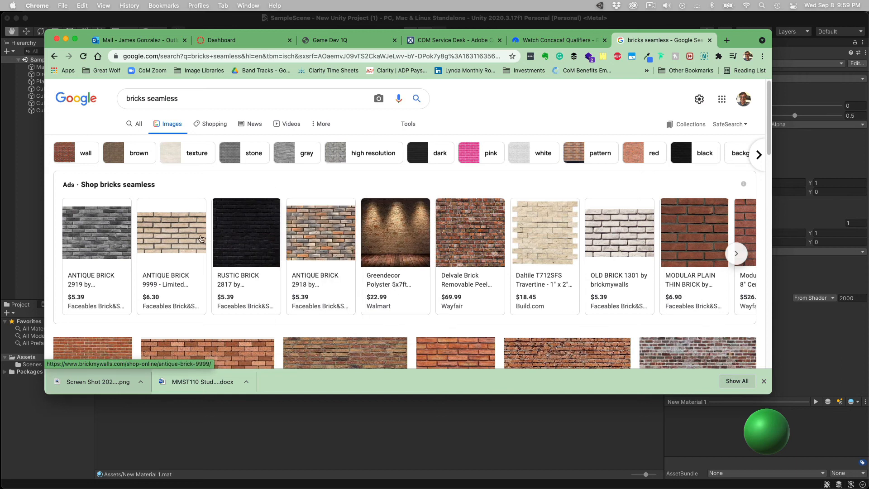
mouse_move(195, 229)
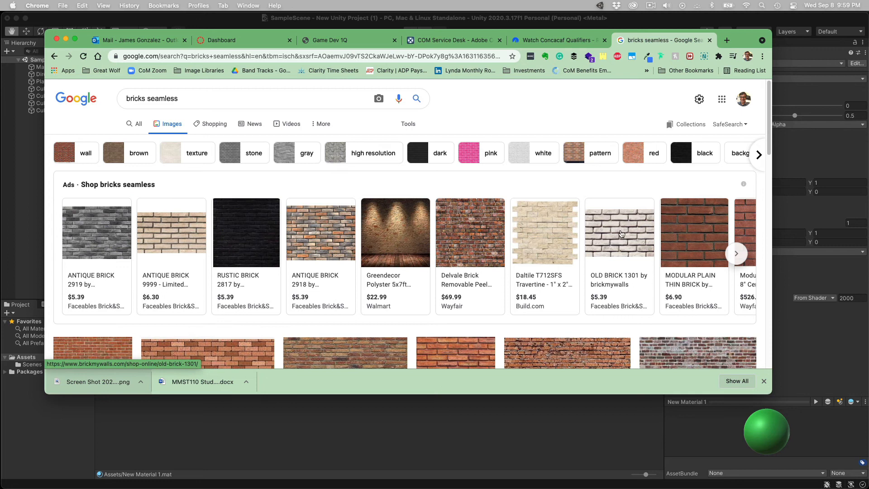
scroll(483, 198, "down", 4)
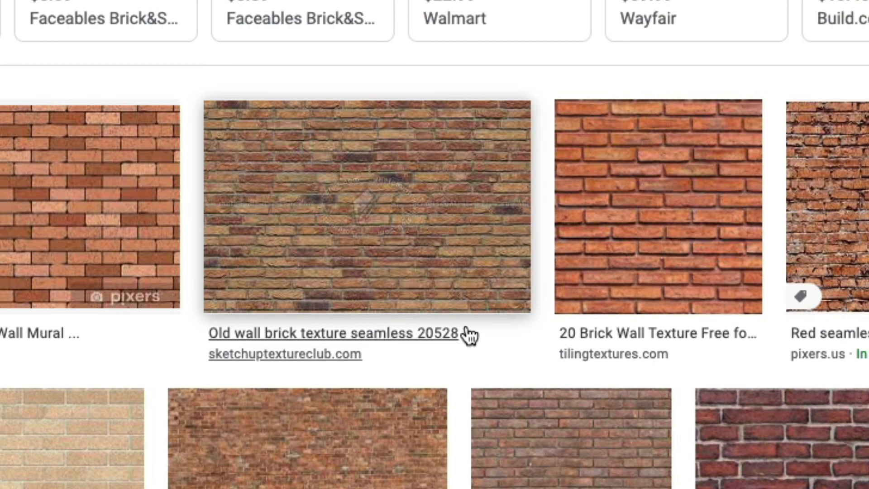
left_click(398, 226)
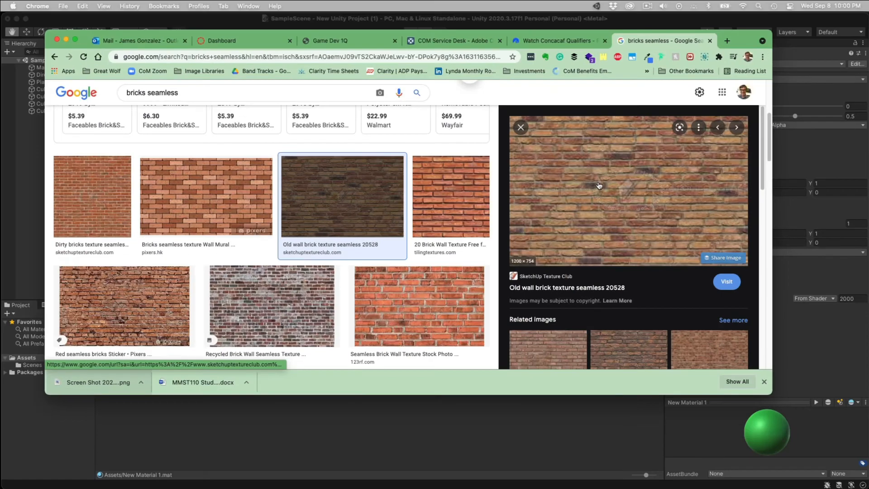
right_click(715, 180)
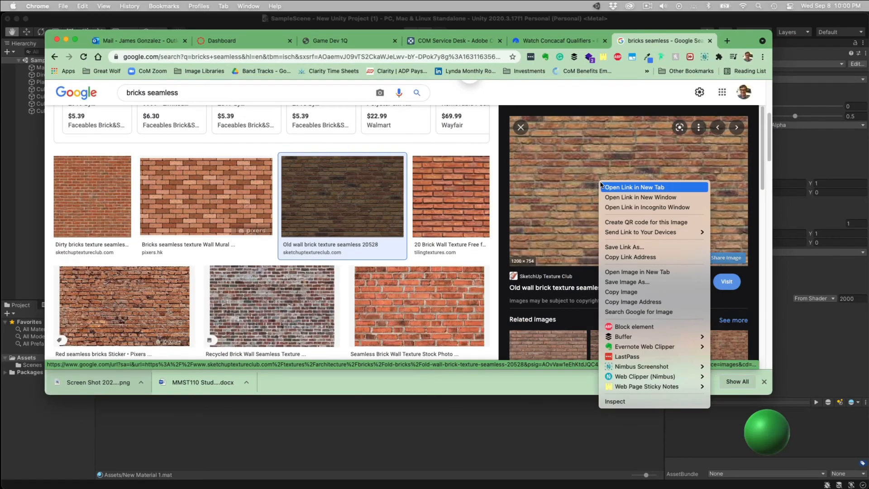
left_click(626, 283)
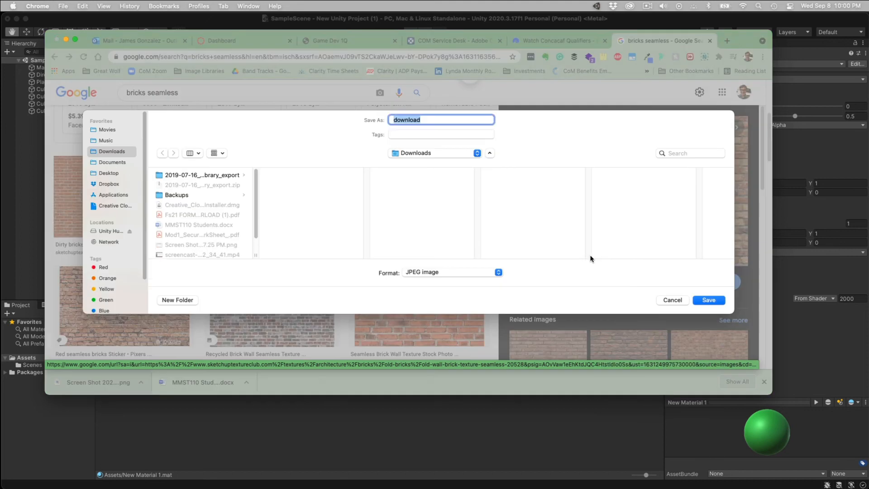
type("eamlessBrick")
left_click(394, 119)
type("s")
left_click(709, 300)
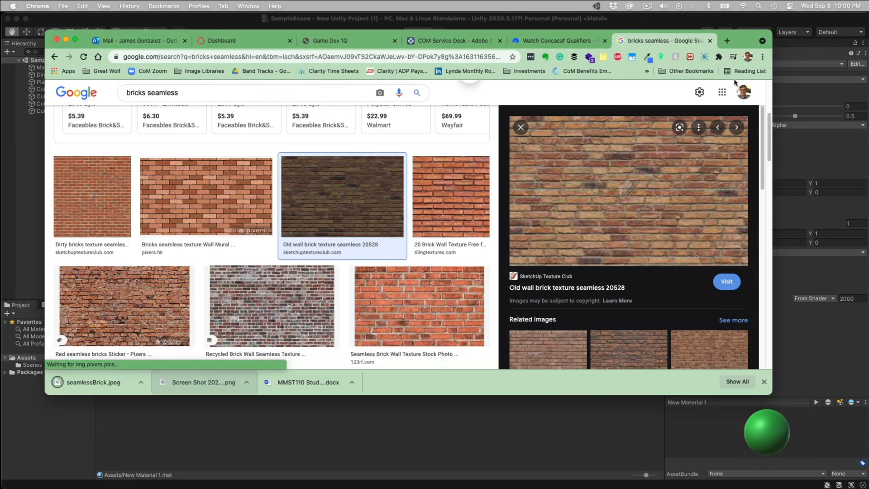
Return to Unity and create a new material named Bricks in the Assets folder.
left_click_drag(741, 40, 672, 488)
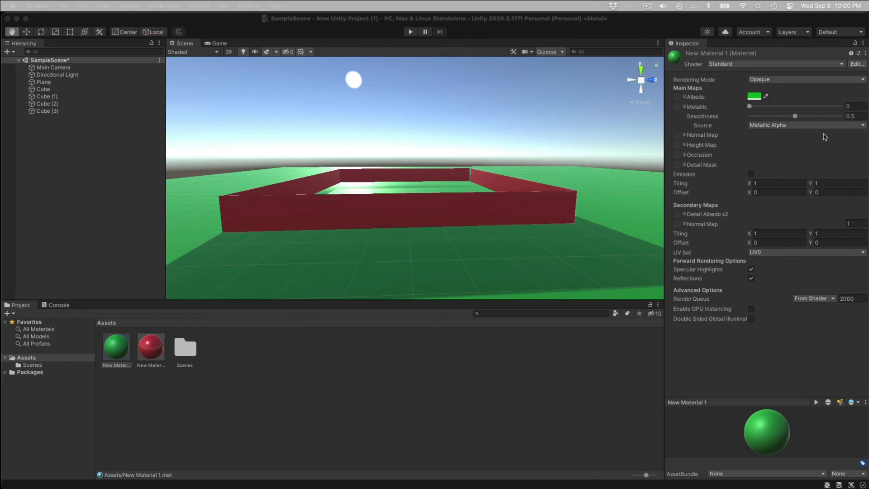
right_click(255, 355)
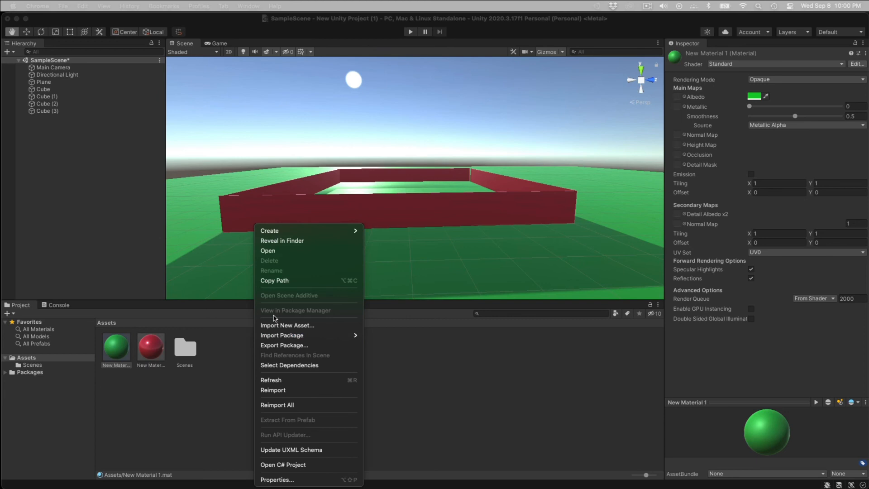
mouse_move(272, 230)
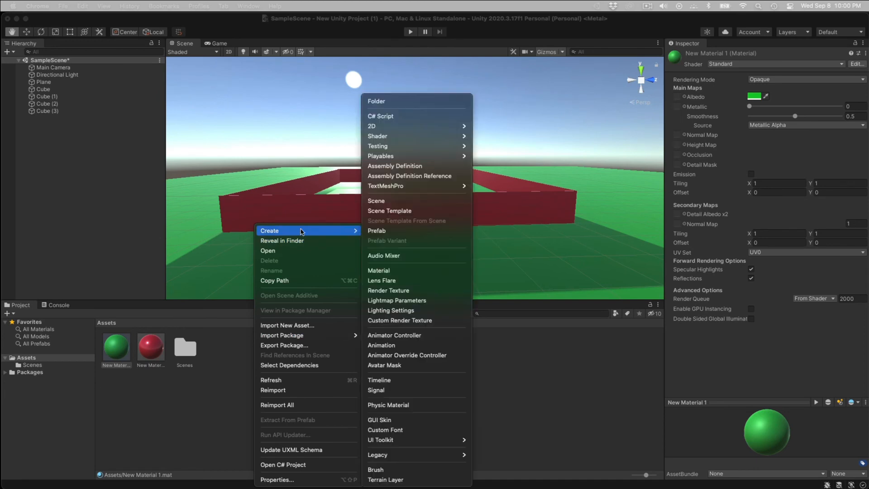
left_click(404, 273)
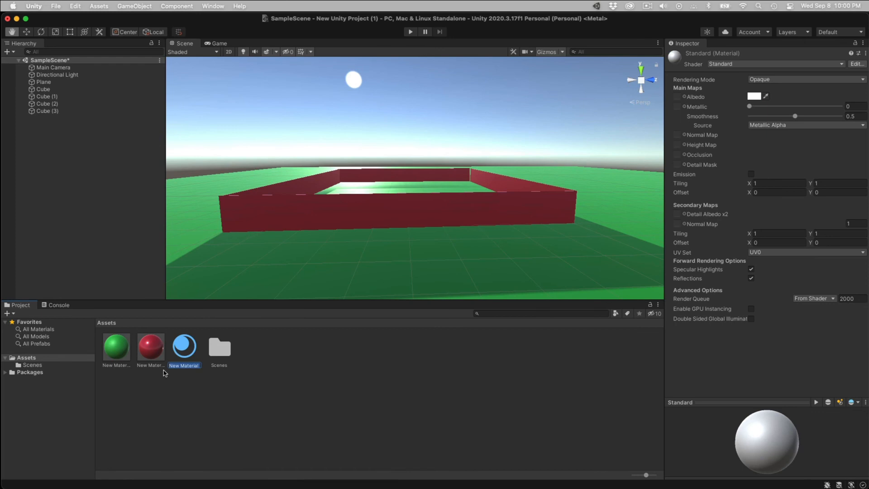
type("Bricks")
key("Return")
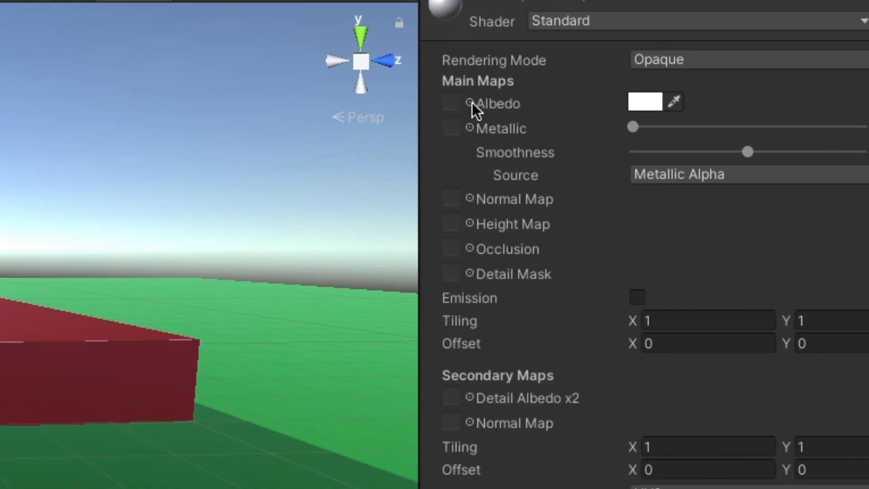
left_click(469, 103)
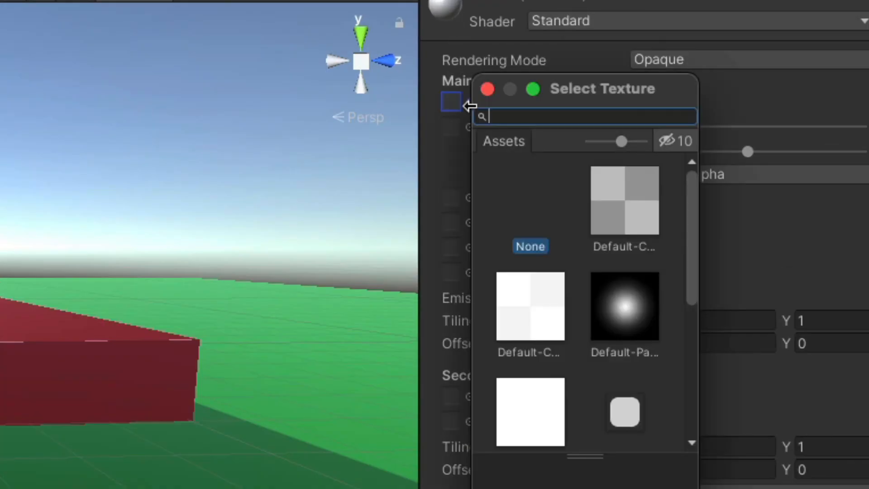
left_click_drag(688, 231, 672, 219)
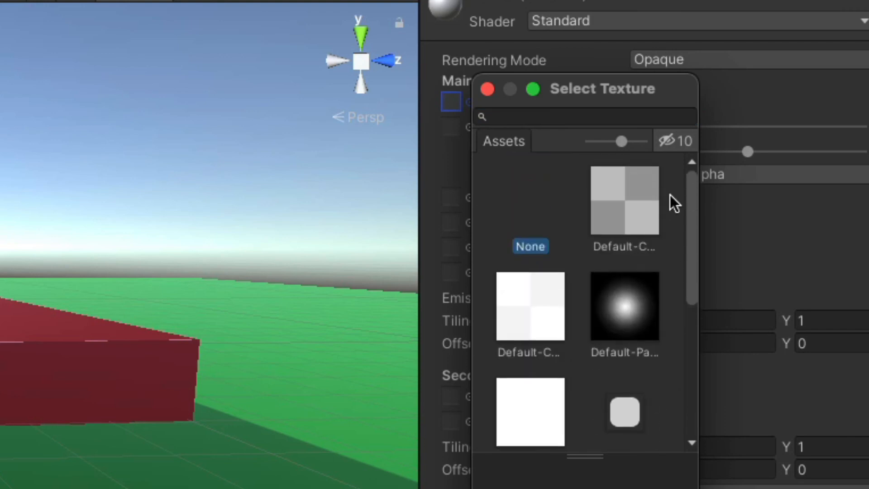
scroll(672, 226, "down", 3)
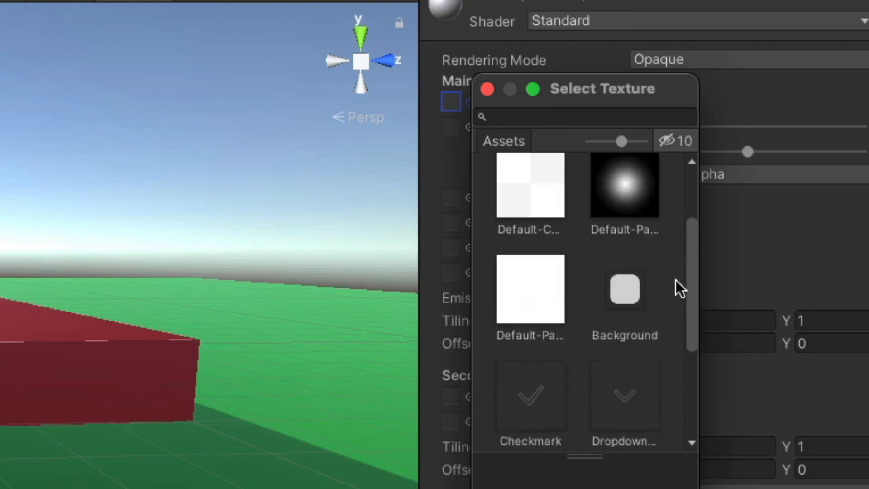
scroll(676, 317, "down", 3)
scroll(669, 323, "up", 3)
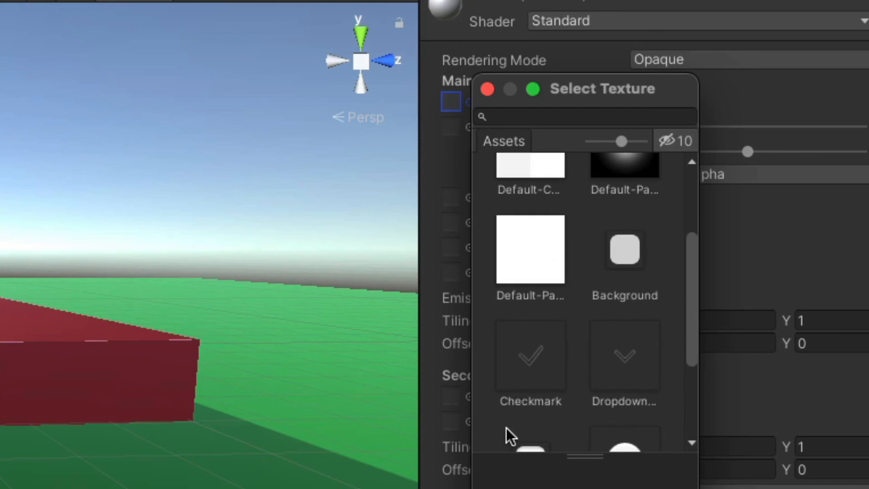
left_click(487, 90)
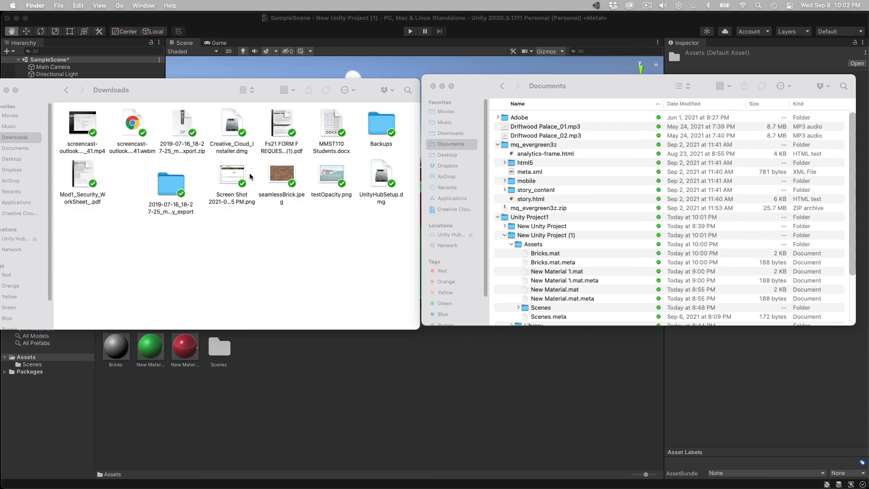
Switch to Finder, move seamlessBrick.jpeg from Downloads into the Assets folder of New Unity Project (1), and minimize both Finder windows.
left_click(279, 178)
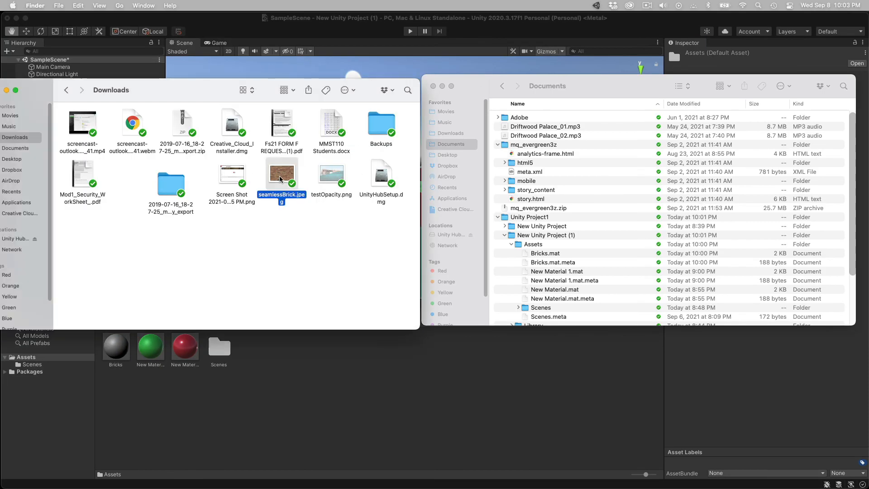
left_click(591, 98)
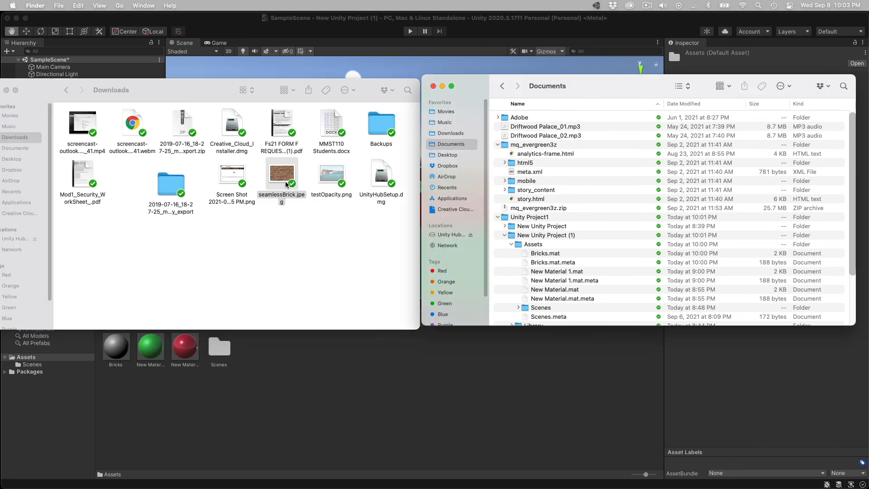
left_click_drag(282, 178, 532, 248)
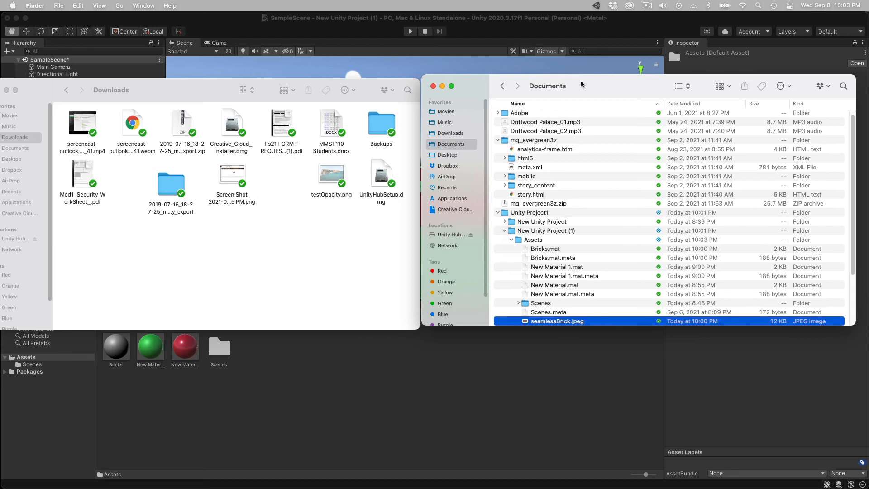
key("super+m")
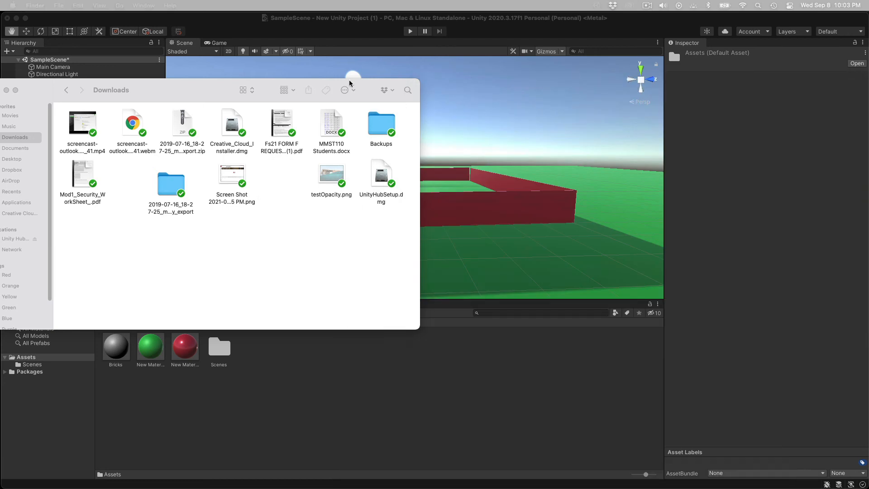
key("super+m")
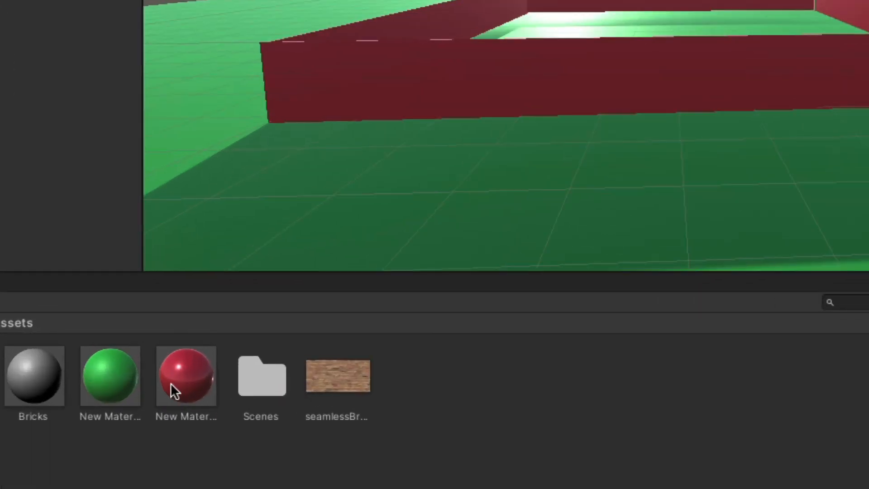
Assign the seamlessBrick texture to the albedo map of the Bricks material.
left_click(36, 375)
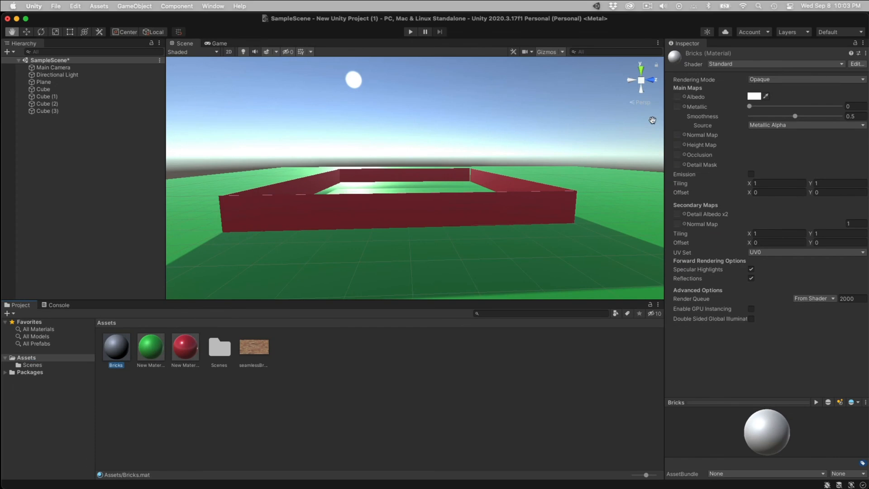
left_click(685, 97)
left_click(741, 138)
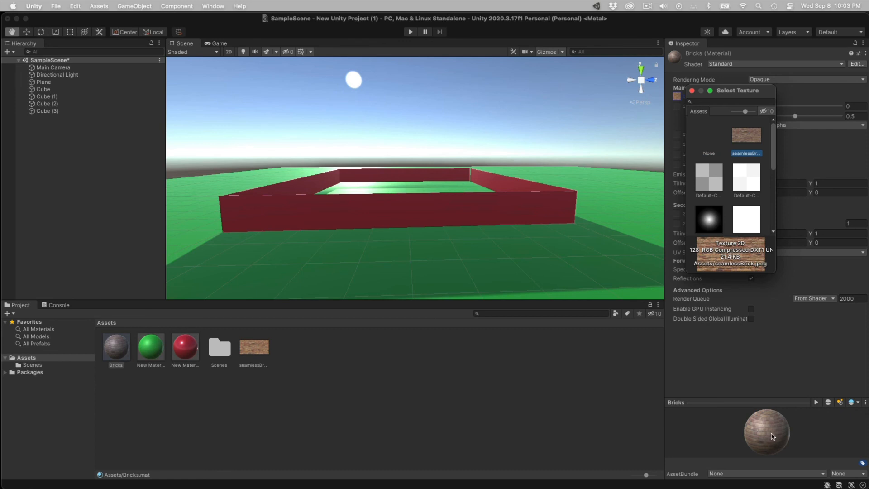
left_click(351, 398)
Apply the Bricks material to the front wall and inspect the texture on it up close.
left_click_drag(117, 347, 278, 218)
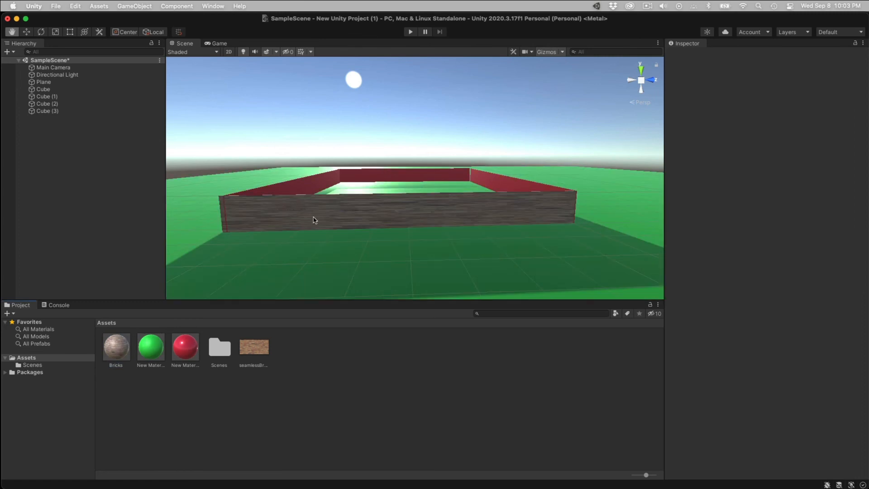
scroll(314, 219, "up", 5)
scroll(322, 223, "down", 4)
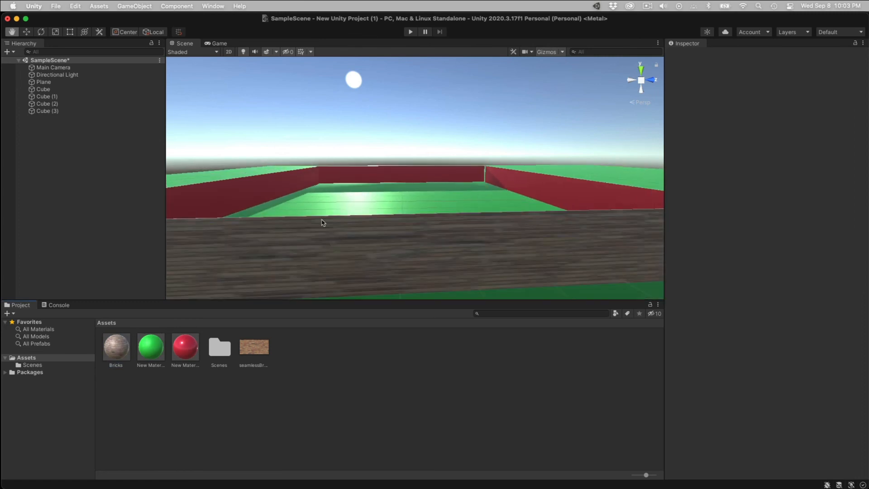
mouse_move(306, 241)
middle_mouse_down()
mouse_move(306, 208)
mouse_move(308, 226)
middle_mouse_up()
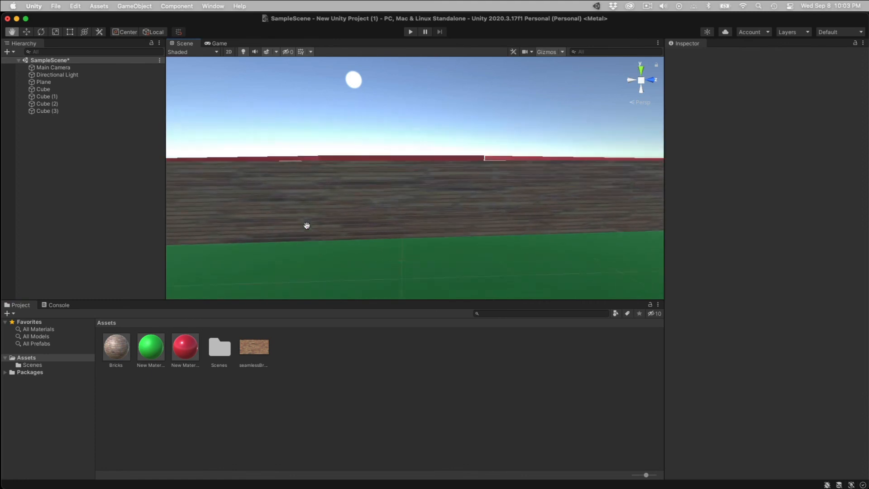
scroll(308, 225, "up", 3)
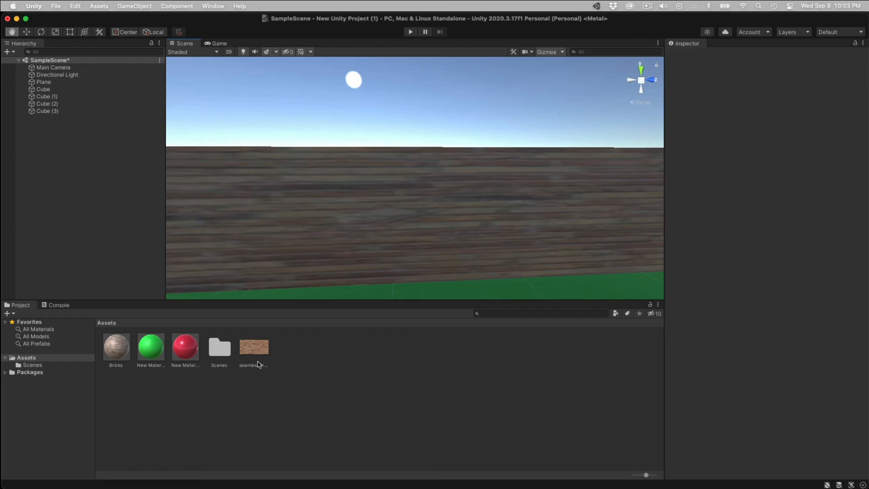
Try main tiling X values of 4 and 6 on the Bricks material and check the brick scale on the wall.
left_click(109, 355)
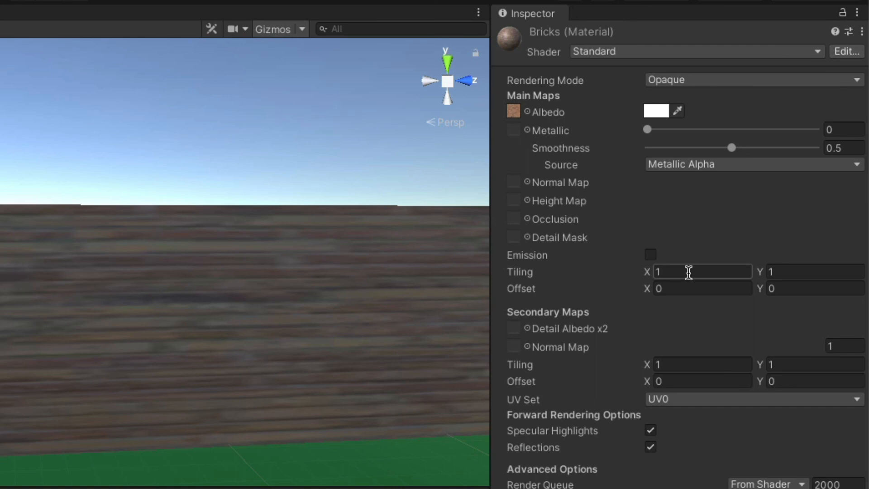
left_click(686, 271)
type("4")
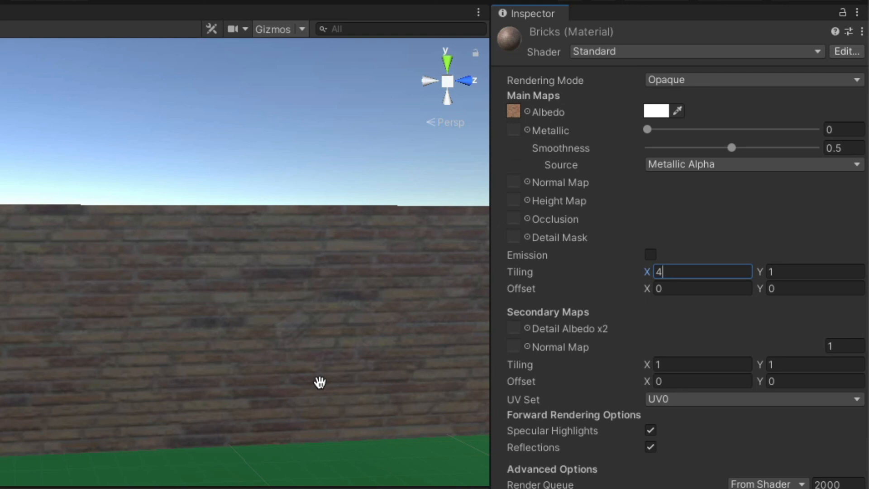
key("BackSpace")
type("6")
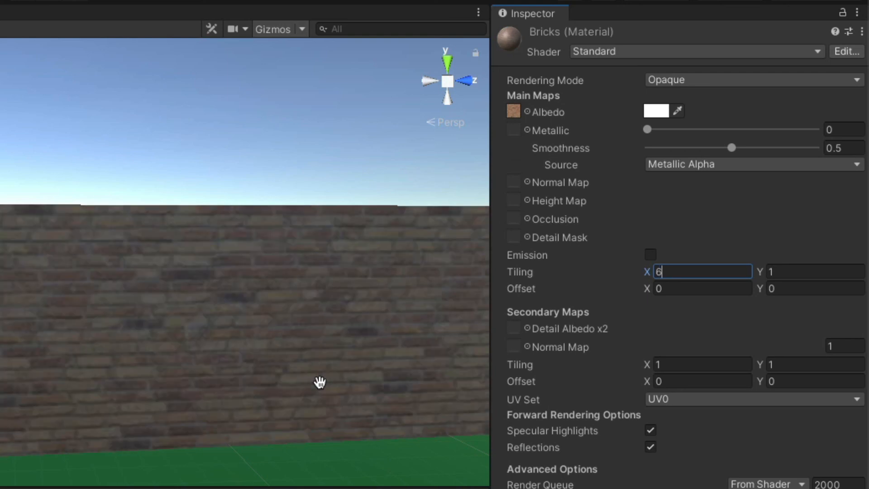
scroll(297, 379, "down", 3)
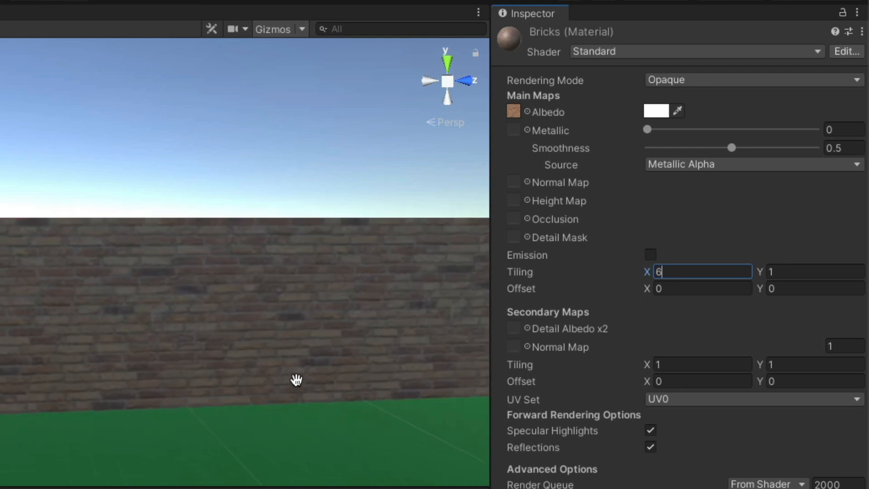
scroll(296, 379, "up", 6)
scroll(297, 379, "up", 1)
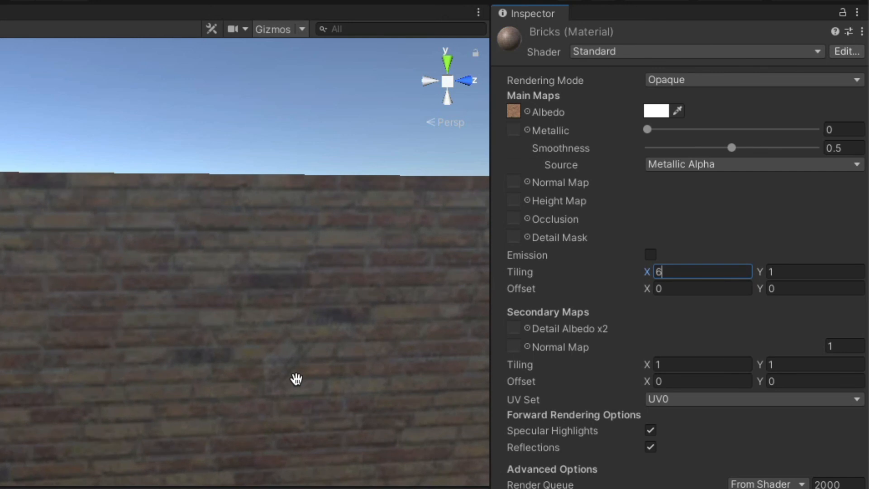
left_click_drag(296, 379, 271, 370)
left_click_drag(97, 354, 171, 349)
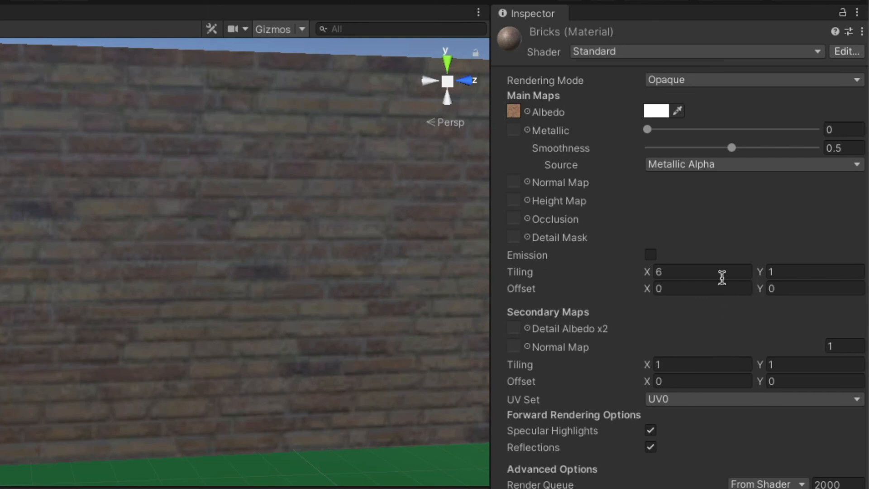
Set the main tiling X of the Bricks material to 8.
left_click(703, 272)
type("8")
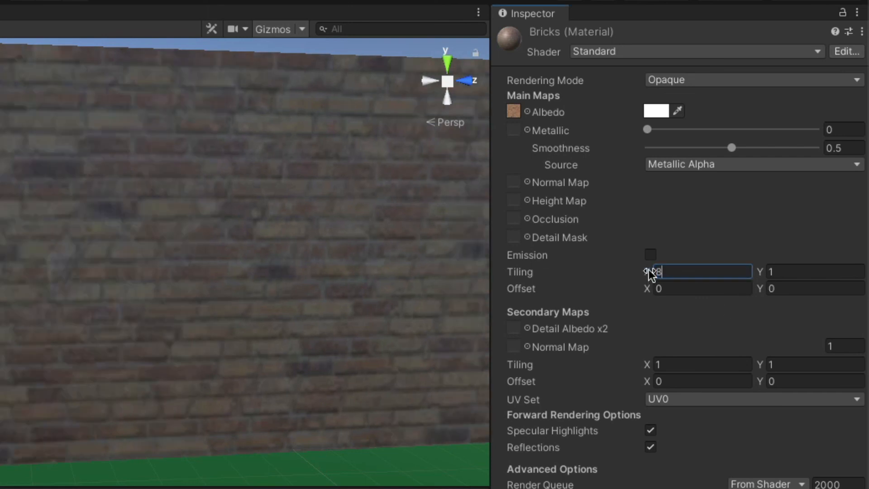
left_click(735, 289)
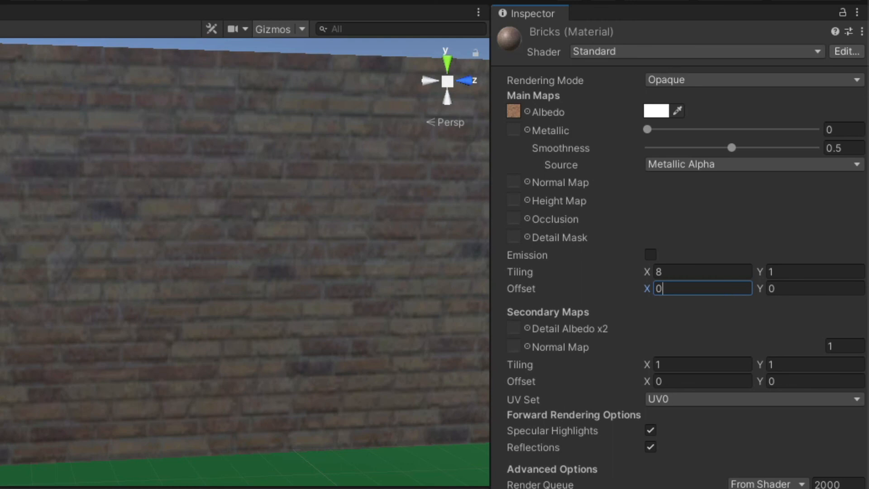
left_click(378, 291)
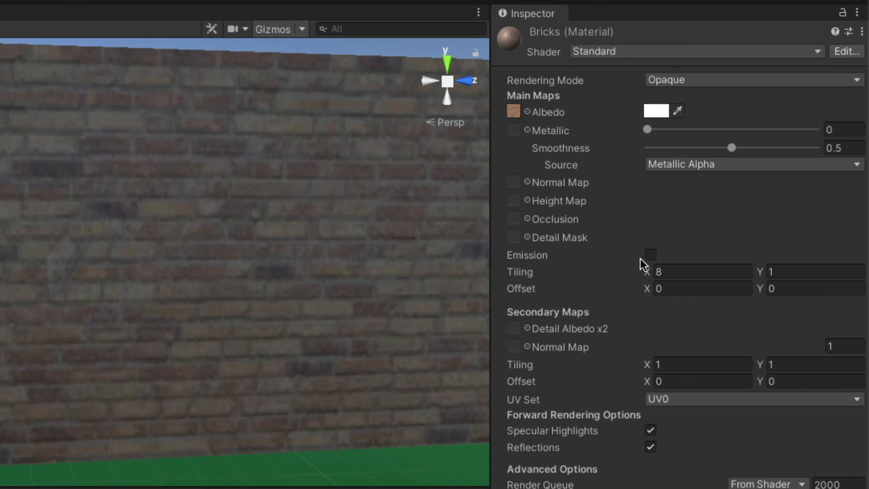
Try a main tiling Y of 3 on the Bricks material and restore it to 1.
left_click(771, 272)
type("3")
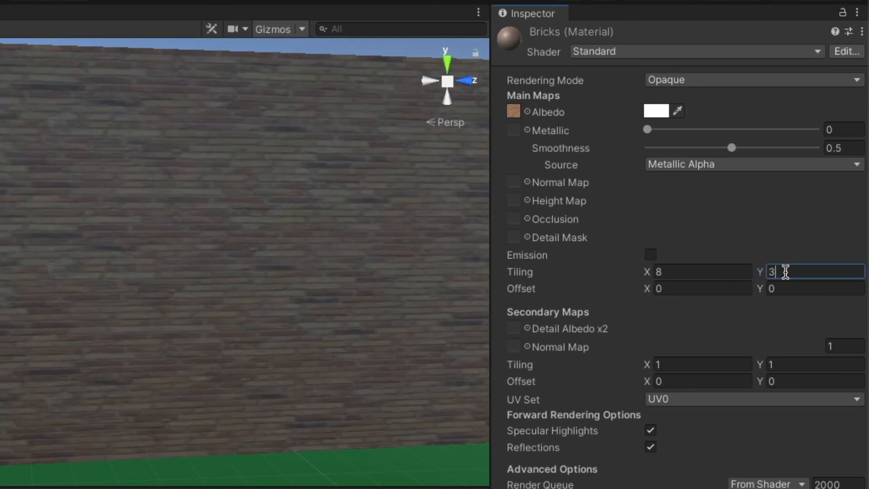
key("BackSpace")
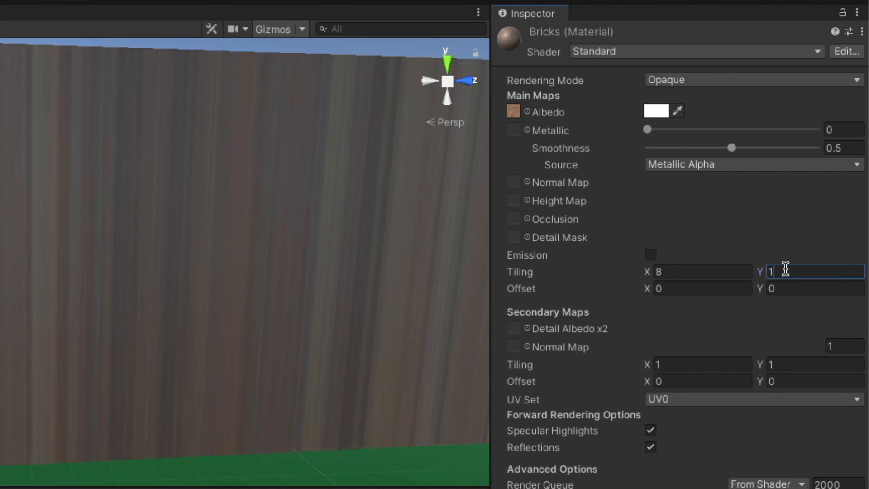
type("1")
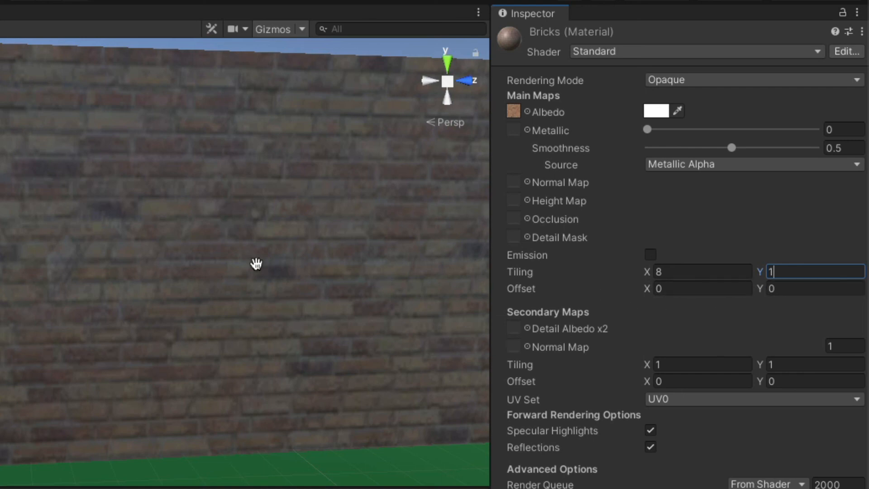
scroll(185, 374, "down", 3)
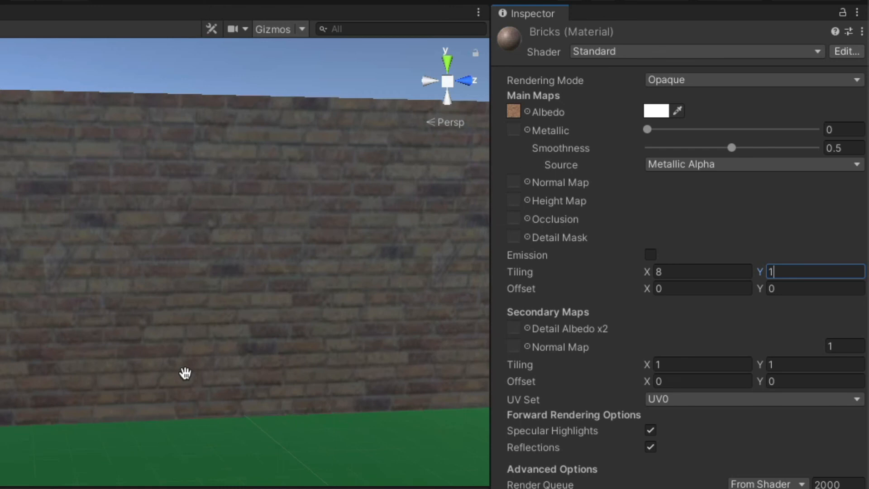
scroll(185, 373, "up", 1)
Create a new folder named Materials in the Assets folder.
right_click(326, 357)
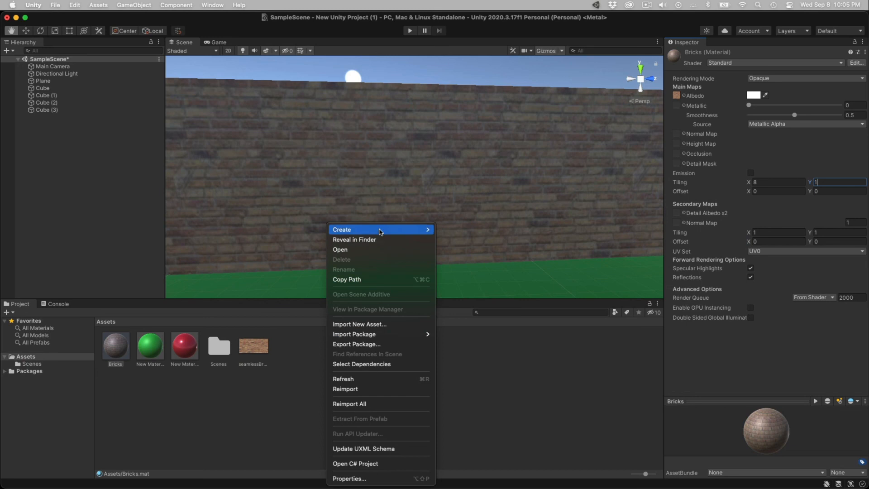
mouse_move(379, 232)
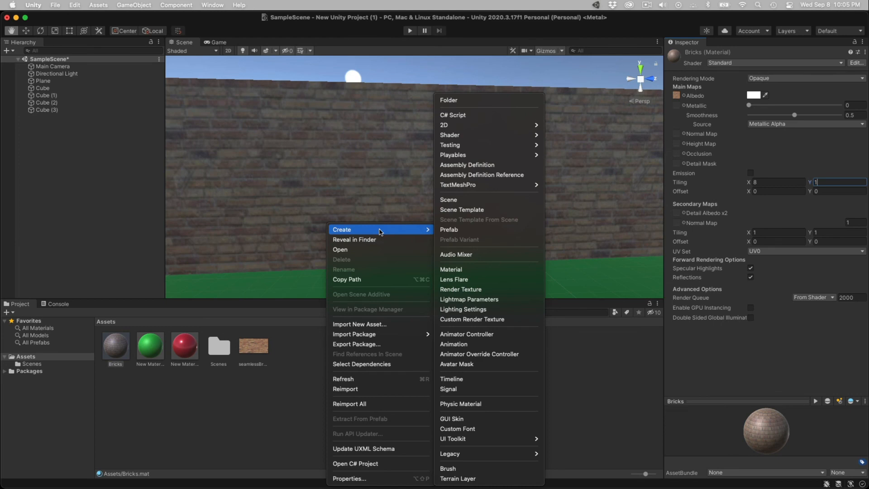
left_click(450, 100)
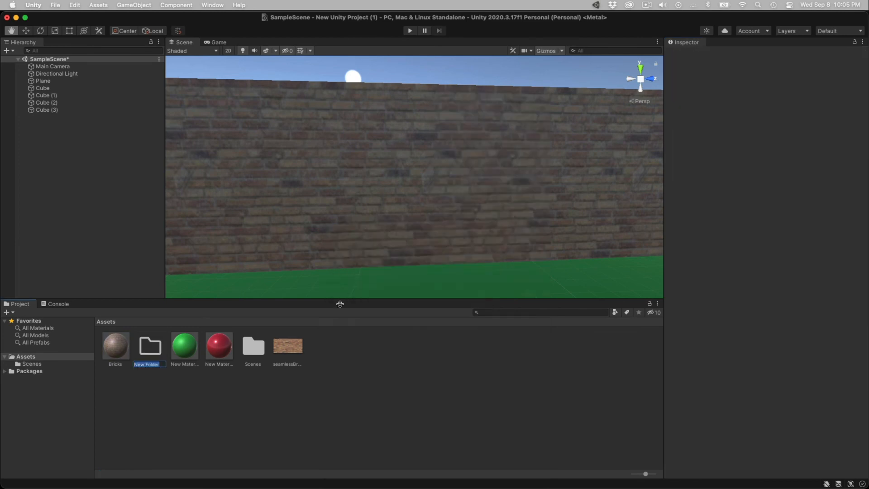
type("Materials")
key("Return")
Move the Bricks material, the green and red materials, and the seamlessBrick texture into the Materials folder.
mouse_move(120, 349)
left_mouse_down()
mouse_move(228, 358)
mouse_move(117, 349)
left_mouse_up()
left_click(147, 352)
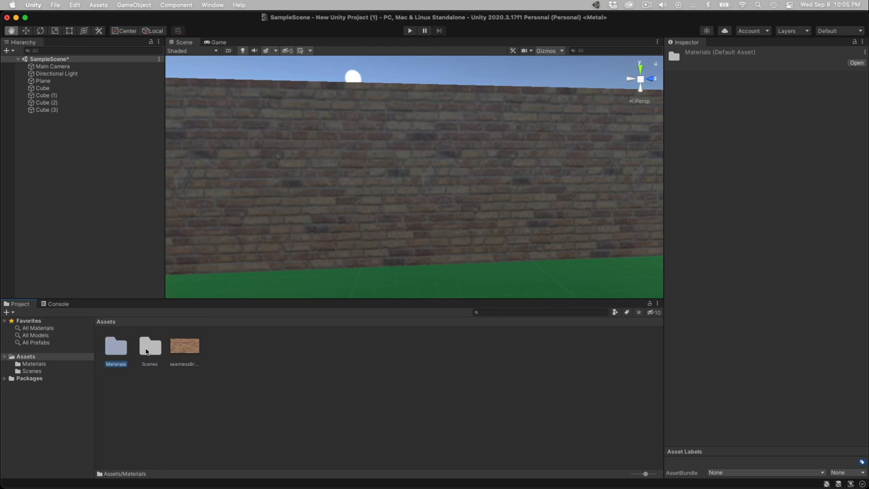
left_click_drag(181, 354, 116, 355)
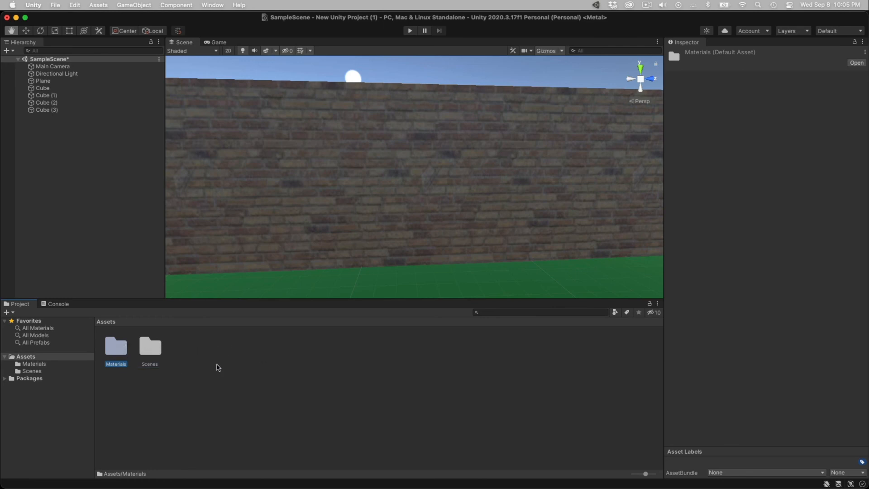